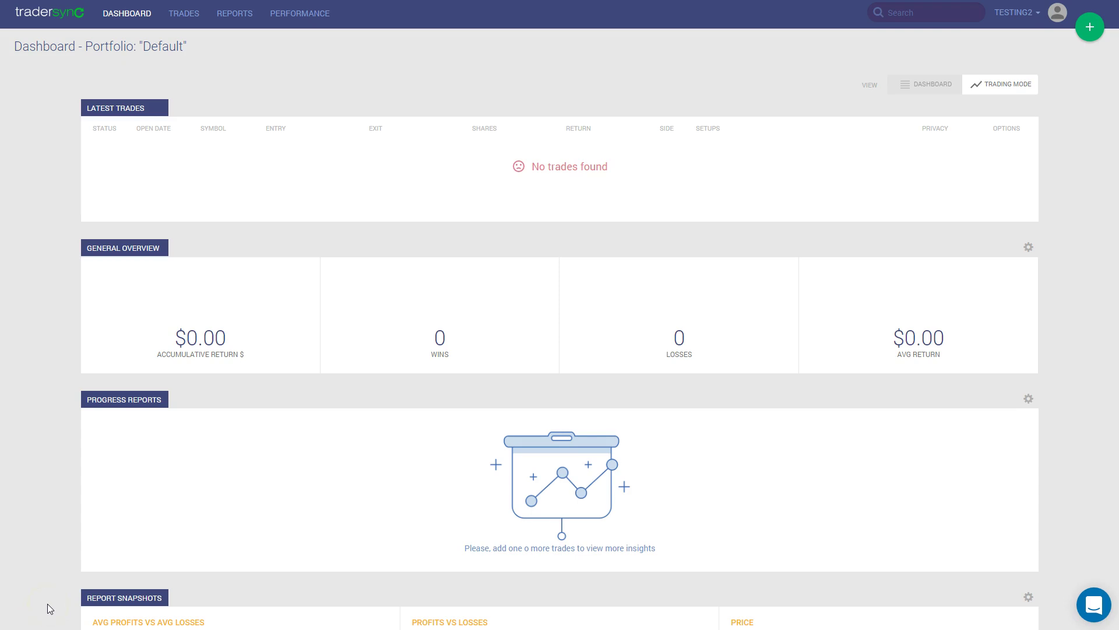
Open the User Portfolios dialog from the TESTING2 account menu.
{"action": "left_click", "coordinate": [1007, 23]}
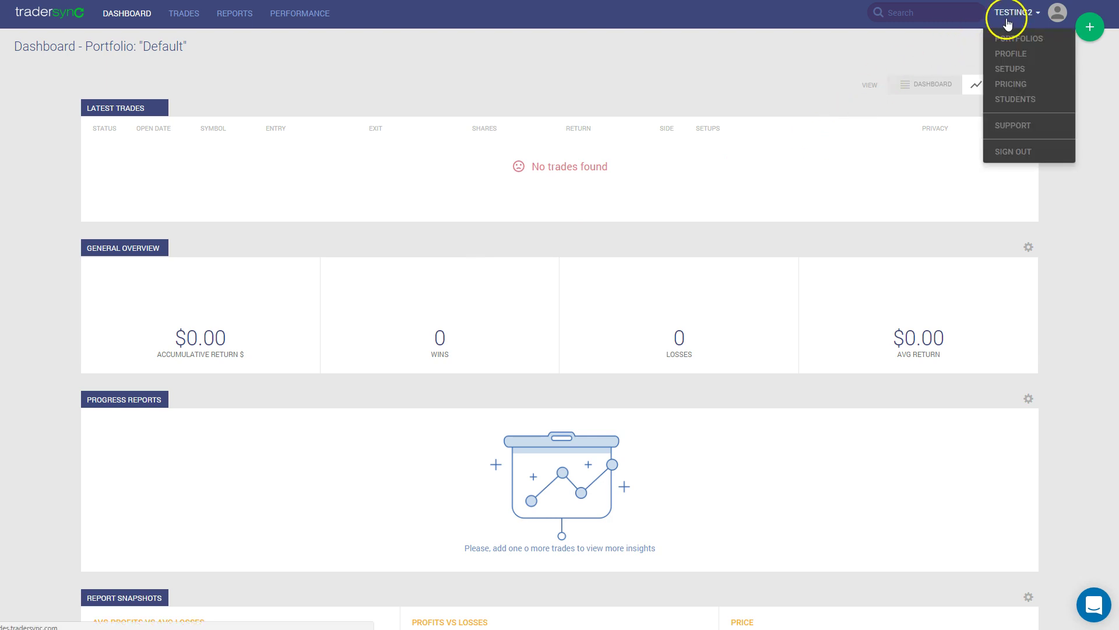
{"action": "left_click", "coordinate": [1052, 39]}
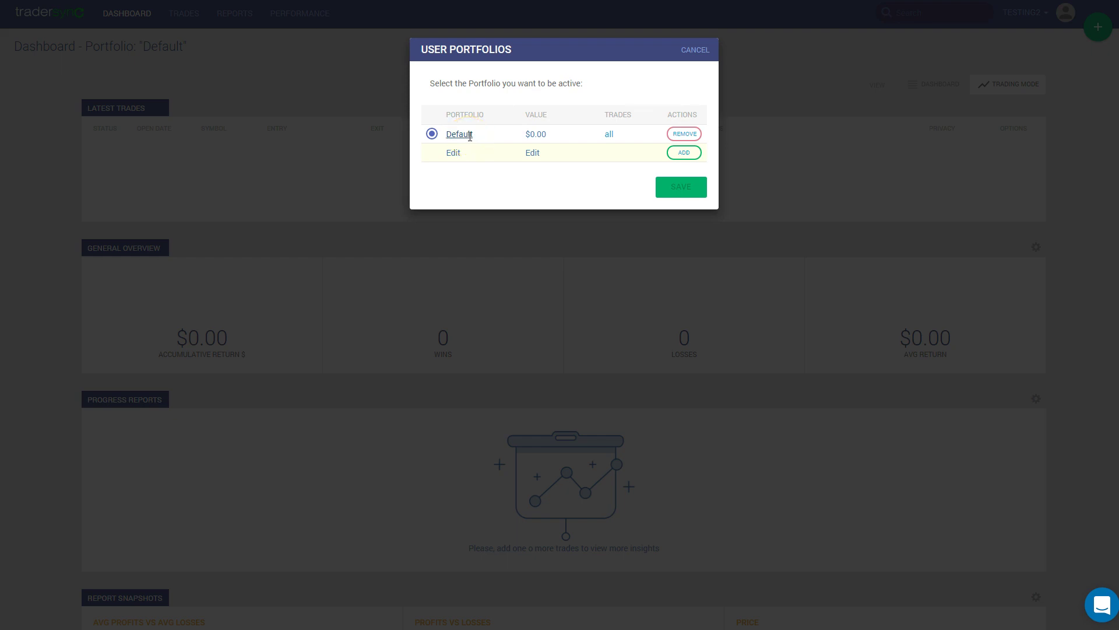
Add a new portfolio named 'Paper Trade' with a value of $5000.
{"action": "left_click", "coordinate": [466, 145]}
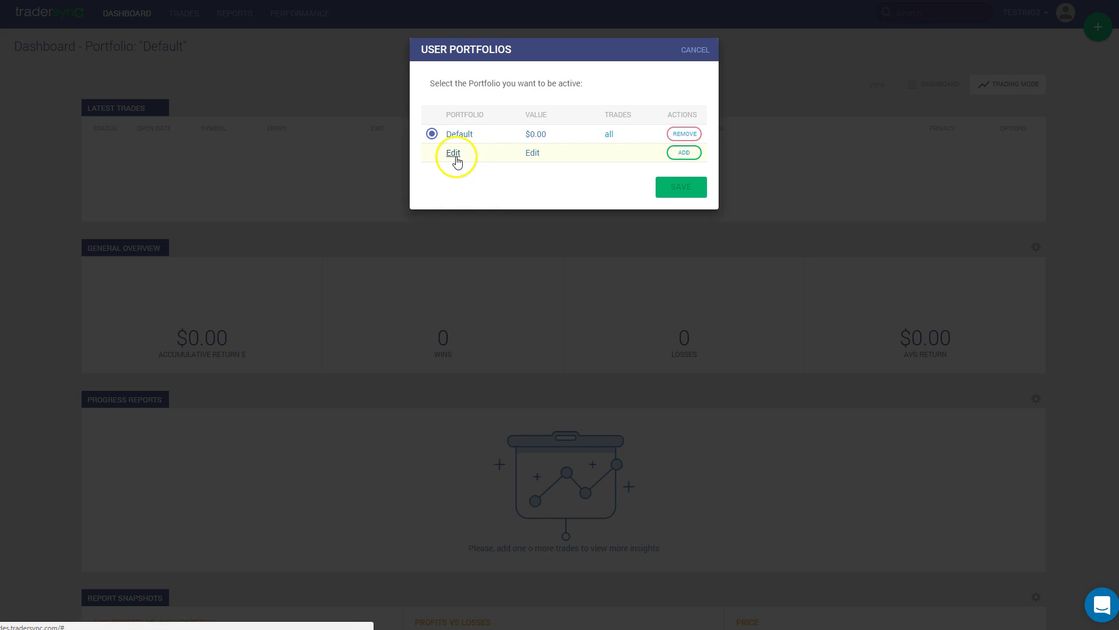
{"action": "left_click", "coordinate": [455, 158]}
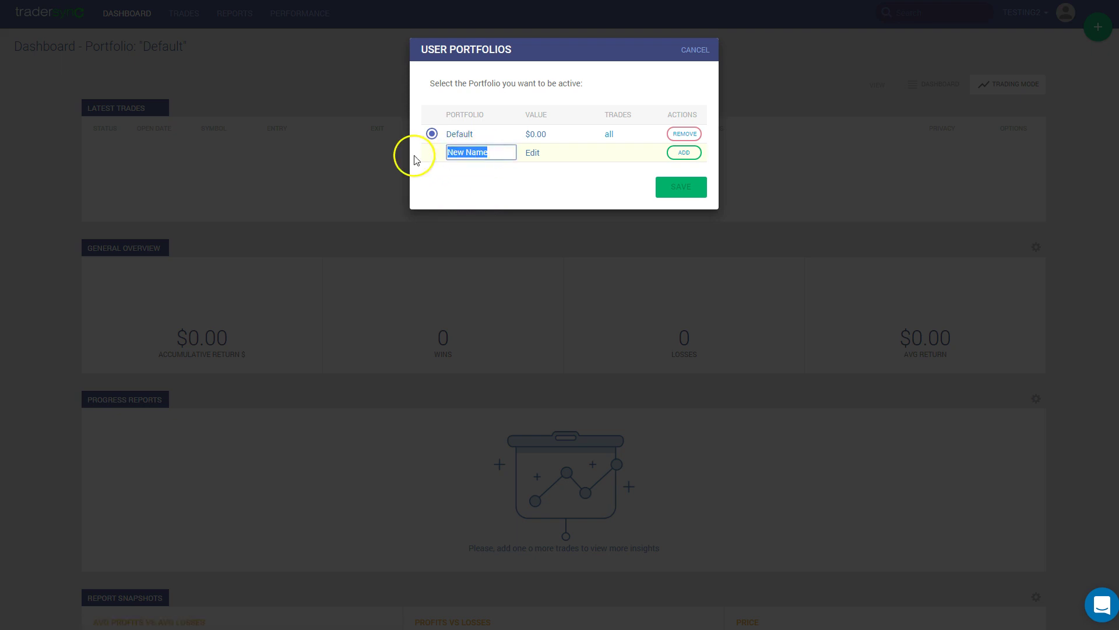
{"action": "type", "text": "Paper"}
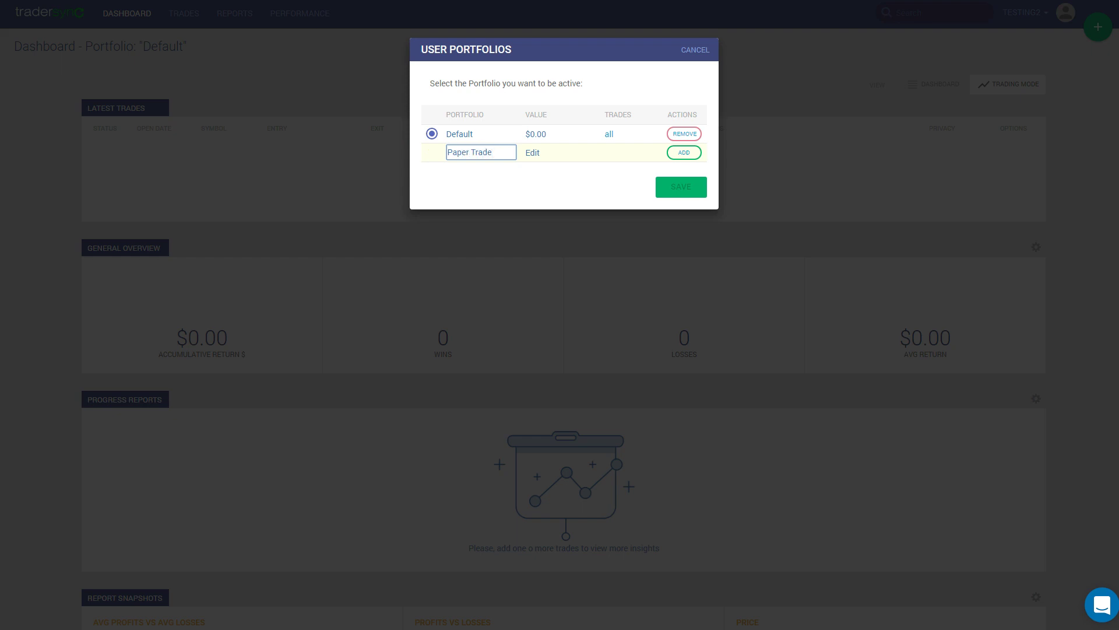
{"action": "left_click", "coordinate": [530, 152]}
{"action": "type", "text": "000"}
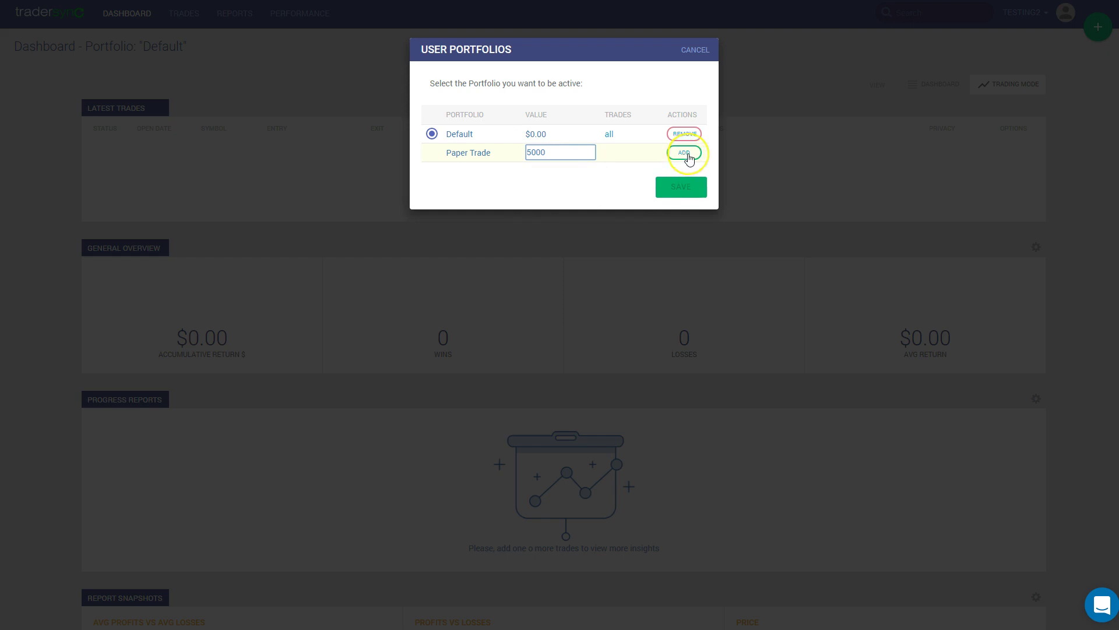
{"action": "left_click", "coordinate": [688, 155]}
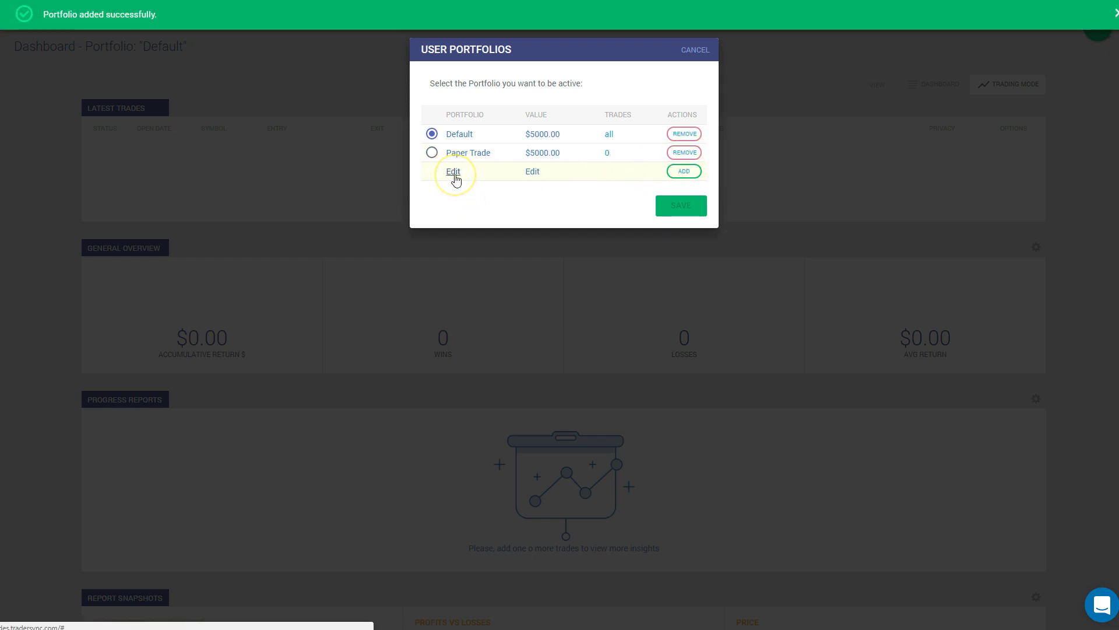
Add a portfolio named 'Real Accout' with a value of $4000.
{"action": "left_click", "coordinate": [452, 172]}
{"action": "left_click_drag", "start_coordinate": [495, 170], "coordinate": [404, 182]}
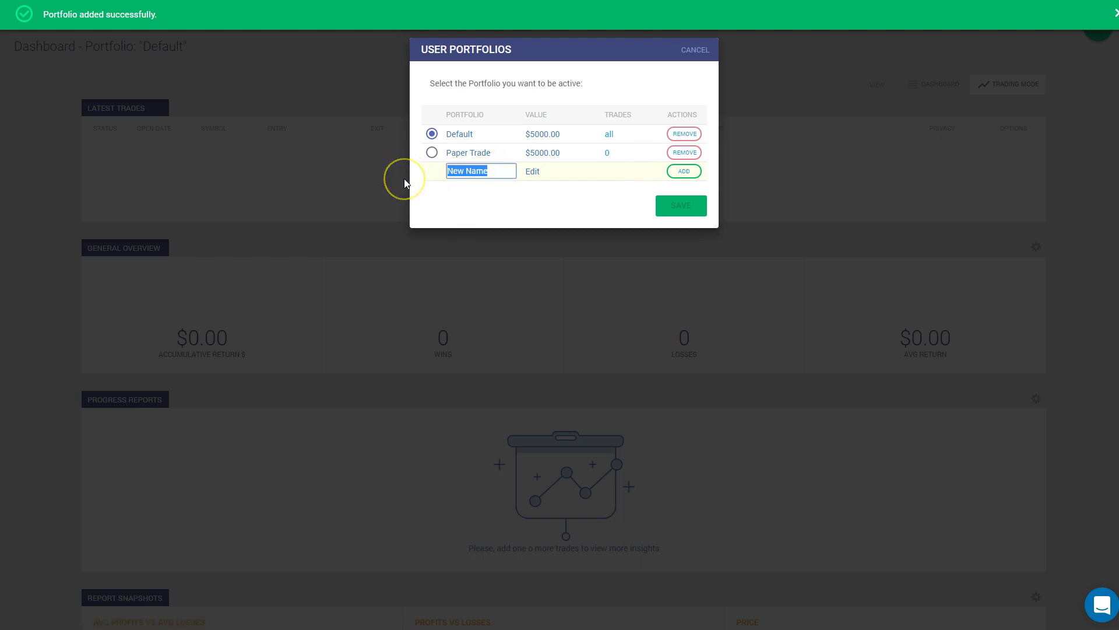
{"action": "type", "text": "Real Accout"}
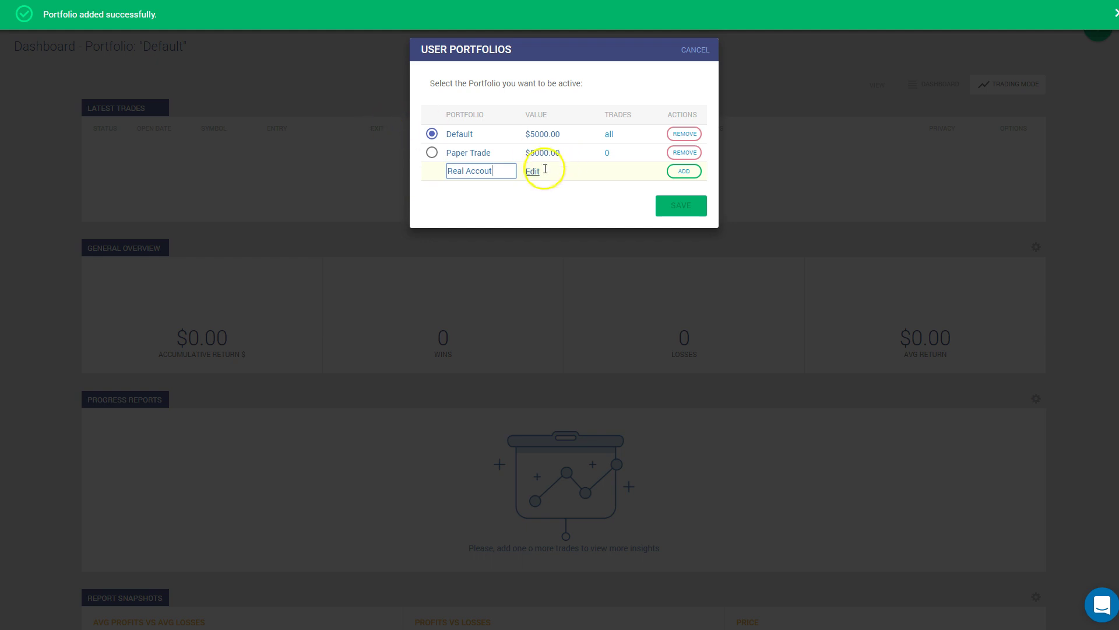
{"action": "left_click", "coordinate": [533, 174]}
{"action": "left_click_drag", "start_coordinate": [570, 170], "coordinate": [457, 177]}
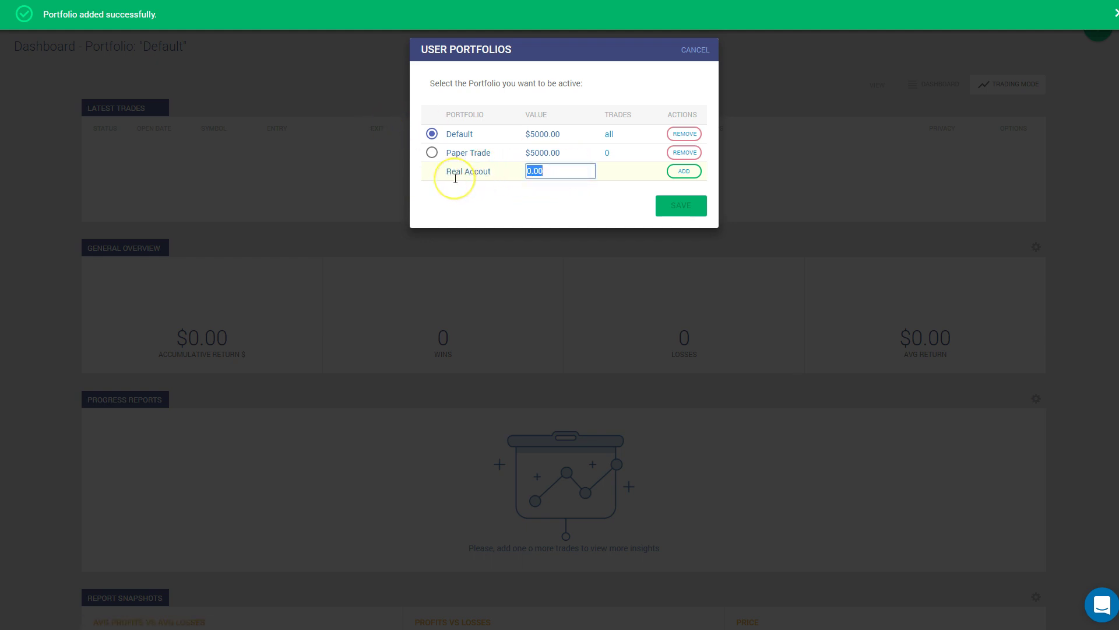
{"action": "type", "text": "0"}
{"action": "left_click", "coordinate": [691, 175]}
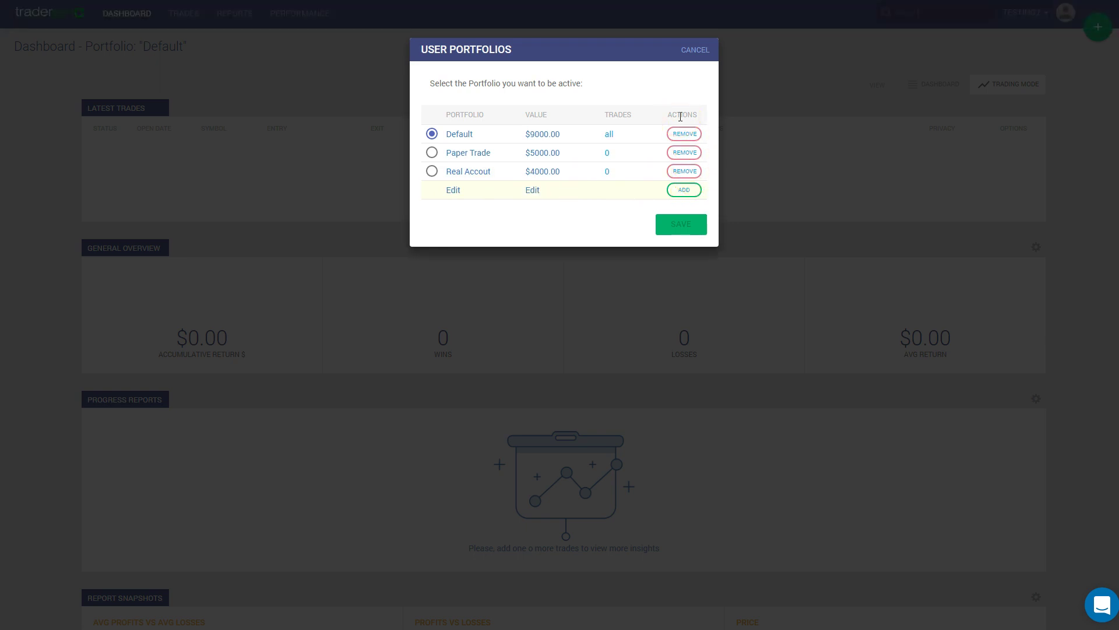
Review the $4000.00 Real Accout and $5000.00 Paper Trade values, Default totalling $9000.
{"action": "left_click", "coordinate": [610, 83]}
{"action": "left_click_drag", "start_coordinate": [562, 172], "coordinate": [521, 172]}
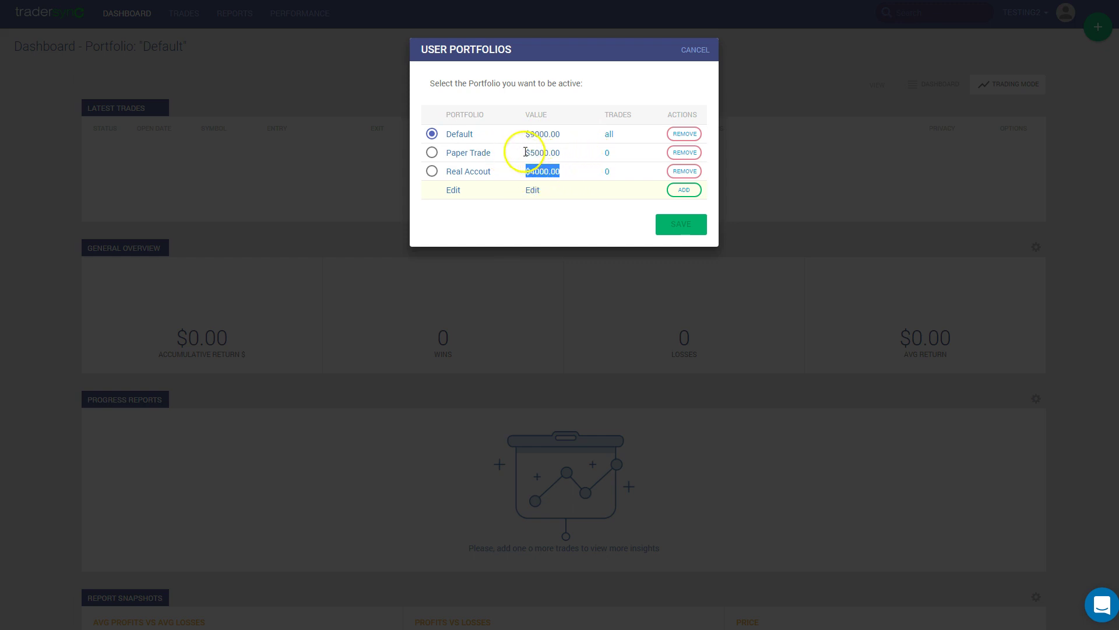
{"action": "left_click_drag", "start_coordinate": [525, 153], "coordinate": [561, 152]}
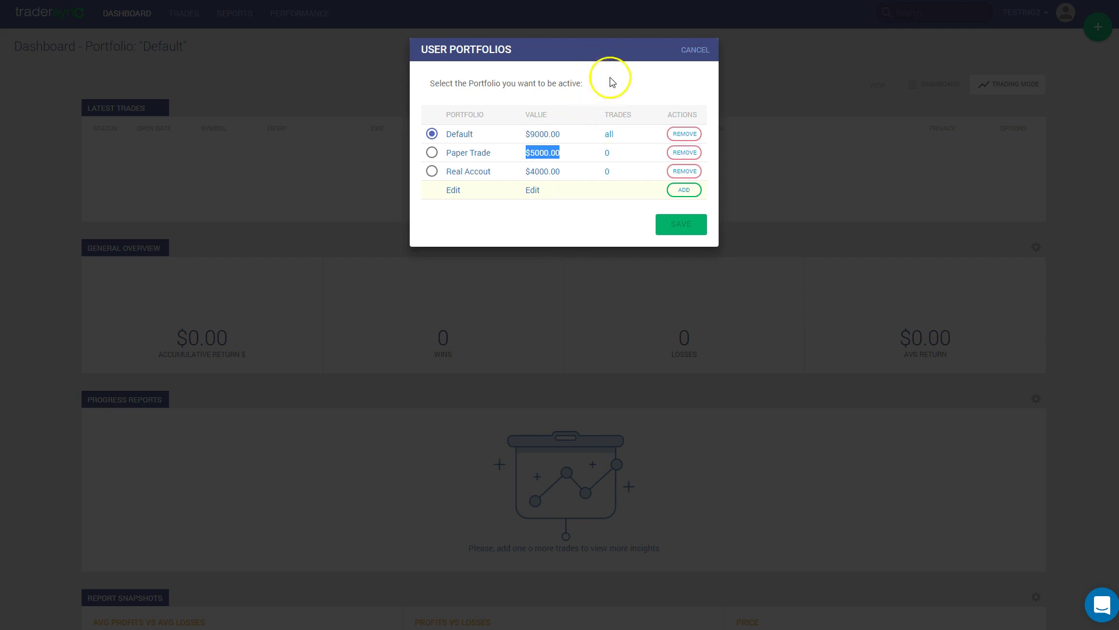
Choose Paper Trade as the active portfolio, showing its single APPL trade.
{"action": "left_click", "coordinate": [435, 156]}
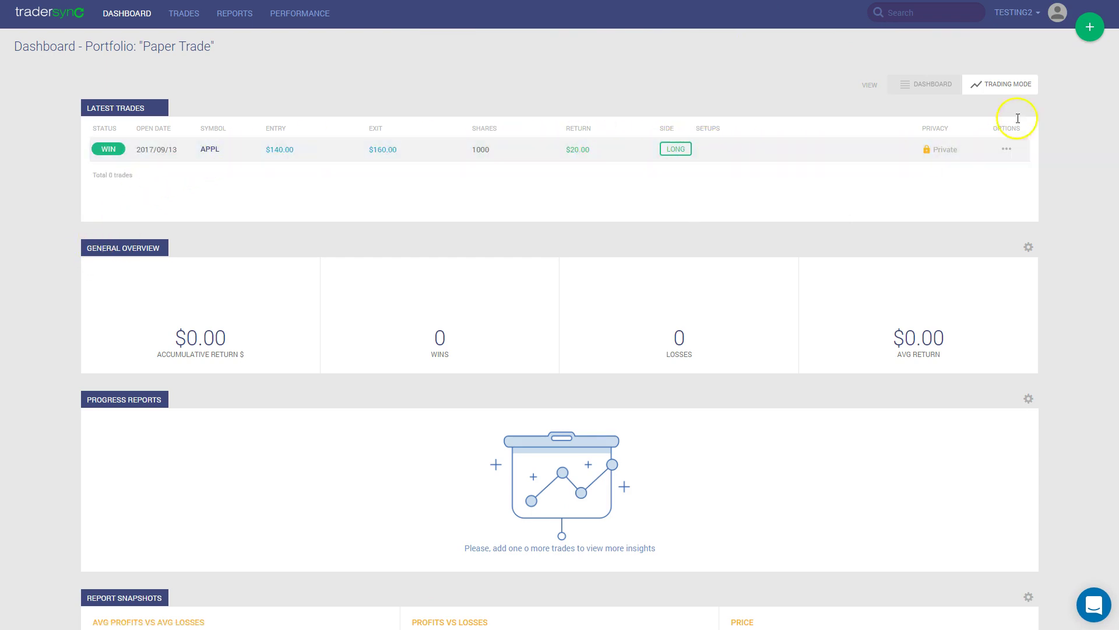
Correct the portfolio name 'Real Accout' to 'Real Account' on its trades page.
{"action": "left_click_drag", "start_coordinate": [151, 46], "coordinate": [188, 47]}
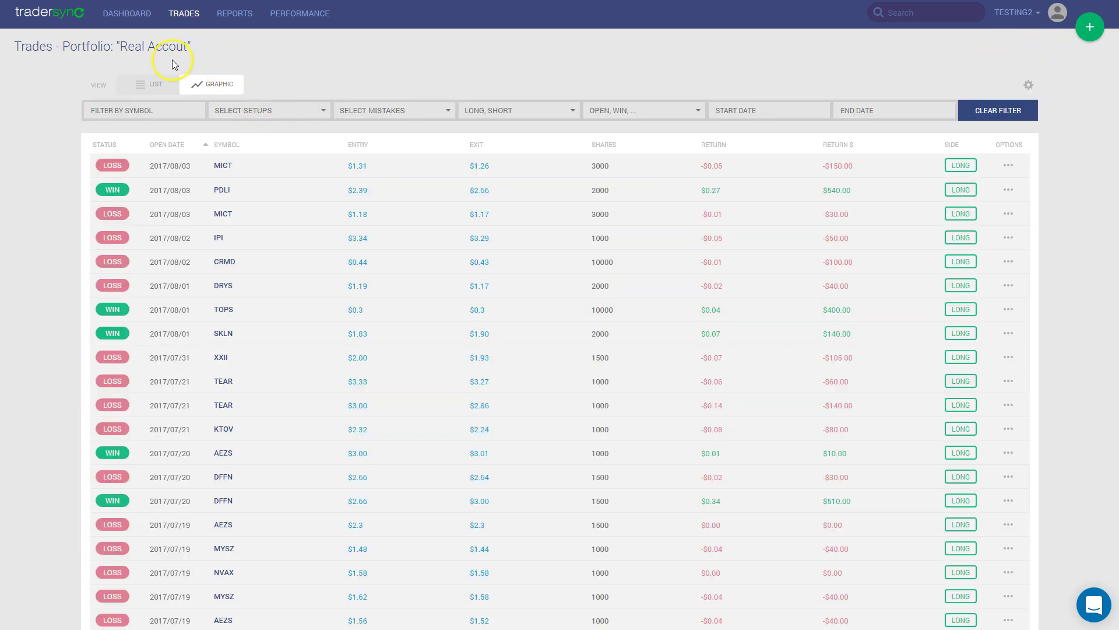
{"action": "left_click_drag", "start_coordinate": [166, 42], "coordinate": [186, 42]}
{"action": "left_click", "coordinate": [351, 32]}
{"action": "type", "text": "n"}
Switch the active portfolio back to Paper Trade through TESTING2 > Portfolios.
{"action": "left_click", "coordinate": [1013, 15]}
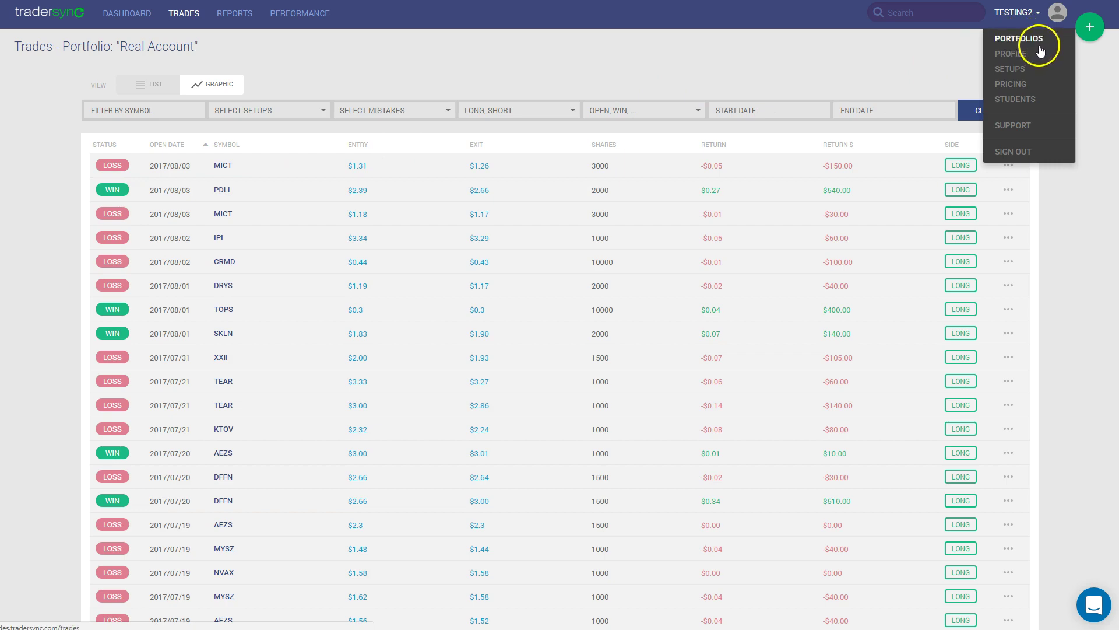
{"action": "left_click", "coordinate": [1019, 39]}
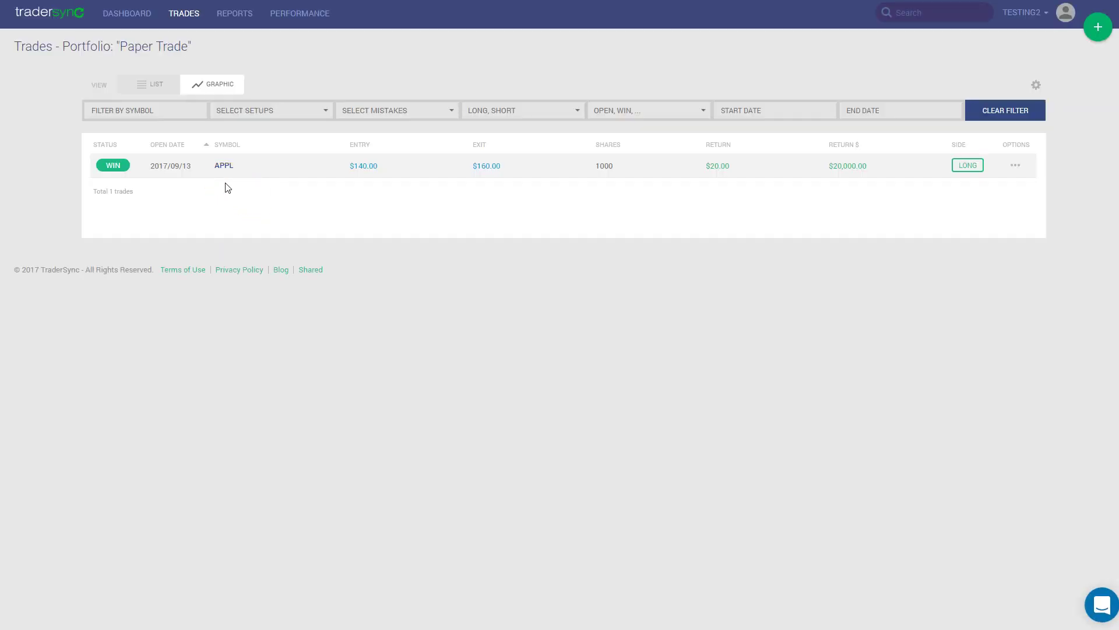
{"action": "left_click", "coordinate": [207, 184]}
Open Reports to see Paper Trade's $25,000 return and 100% win rate.
{"action": "left_click", "coordinate": [234, 18]}
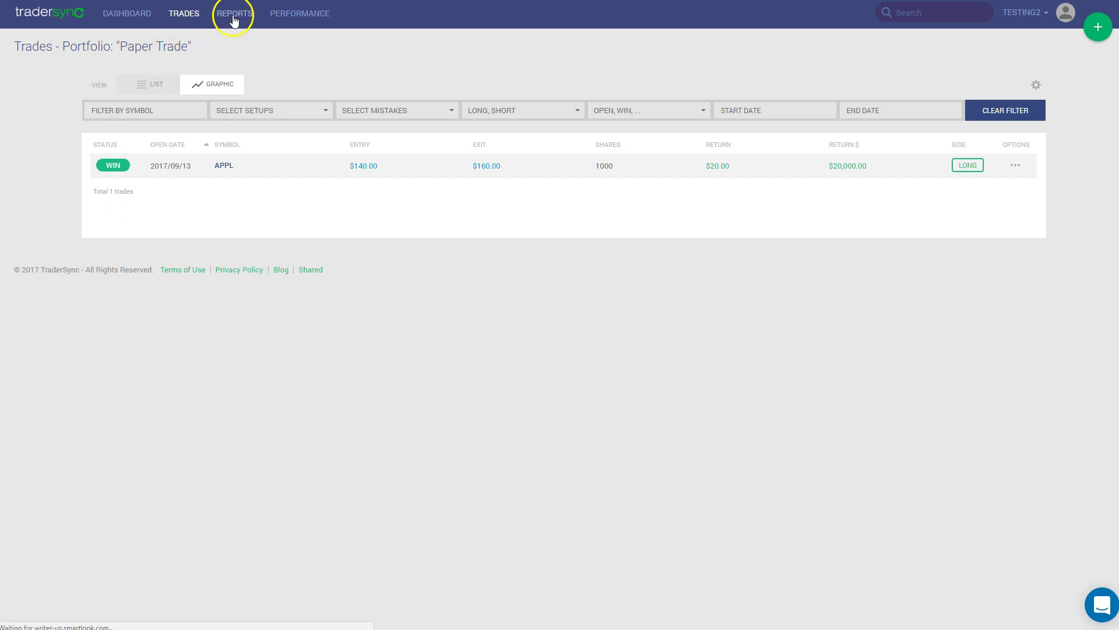
{"action": "scroll", "coordinate": [559, 315], "scroll_direction": "down", "scroll_amount": 2}
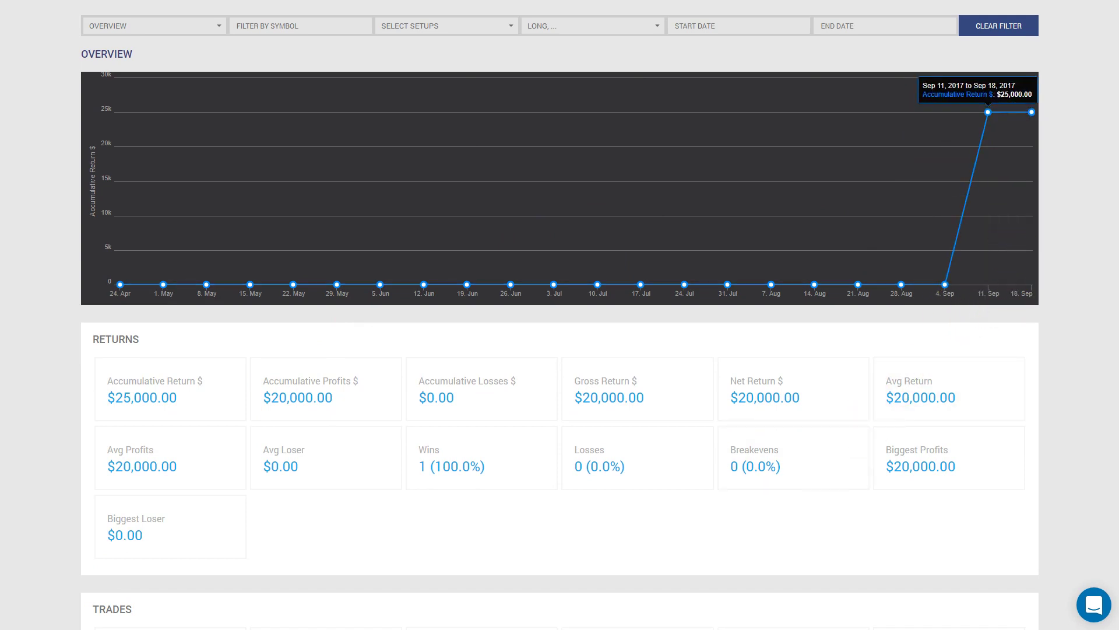
{"action": "scroll", "coordinate": [1055, 141], "scroll_direction": "up", "scroll_amount": 1}
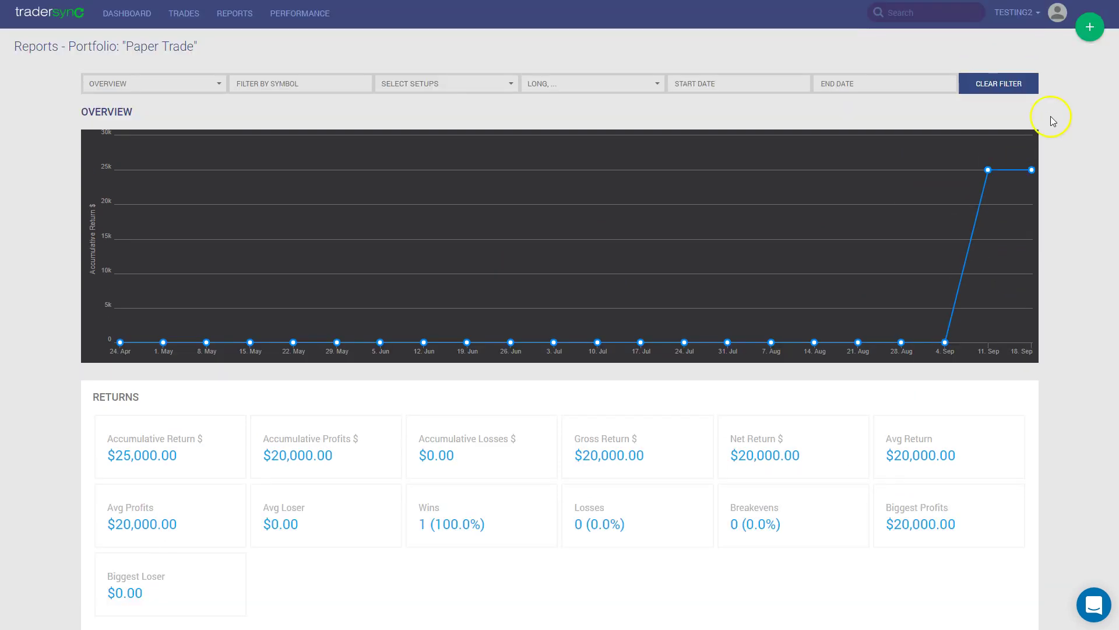
Activate the Default portfolio, combining all trades into a $32,239.70 return.
{"action": "left_click", "coordinate": [1012, 13]}
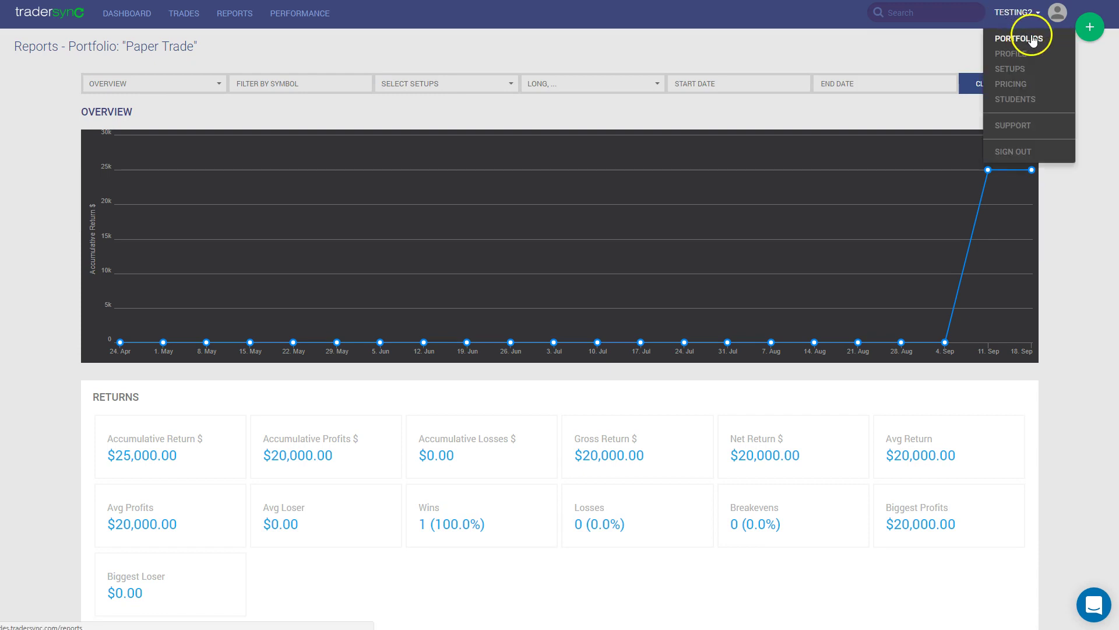
{"action": "left_click", "coordinate": [1021, 38]}
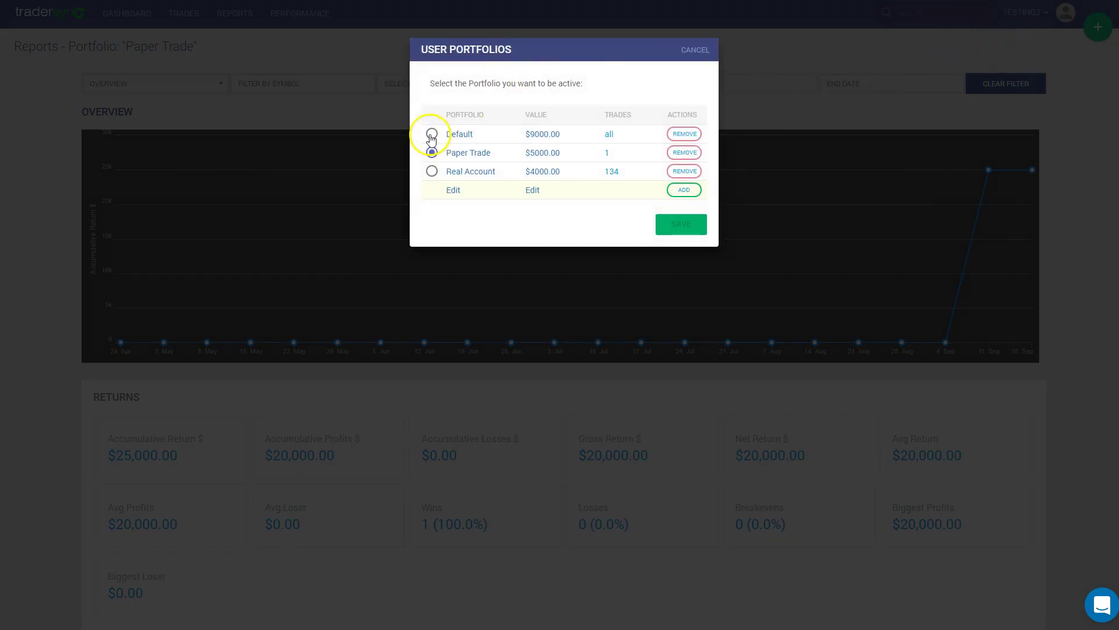
{"action": "left_click", "coordinate": [432, 135]}
{"action": "left_click_drag", "start_coordinate": [630, 131], "coordinate": [602, 132]}
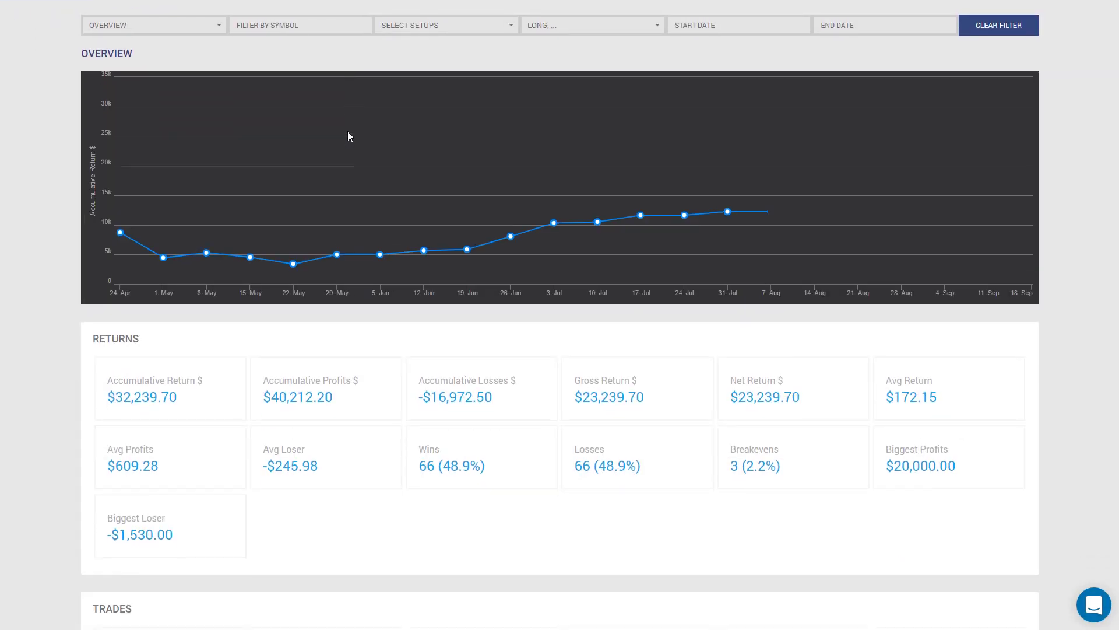
{"action": "scroll", "coordinate": [865, 118], "scroll_direction": "up", "scroll_amount": 1}
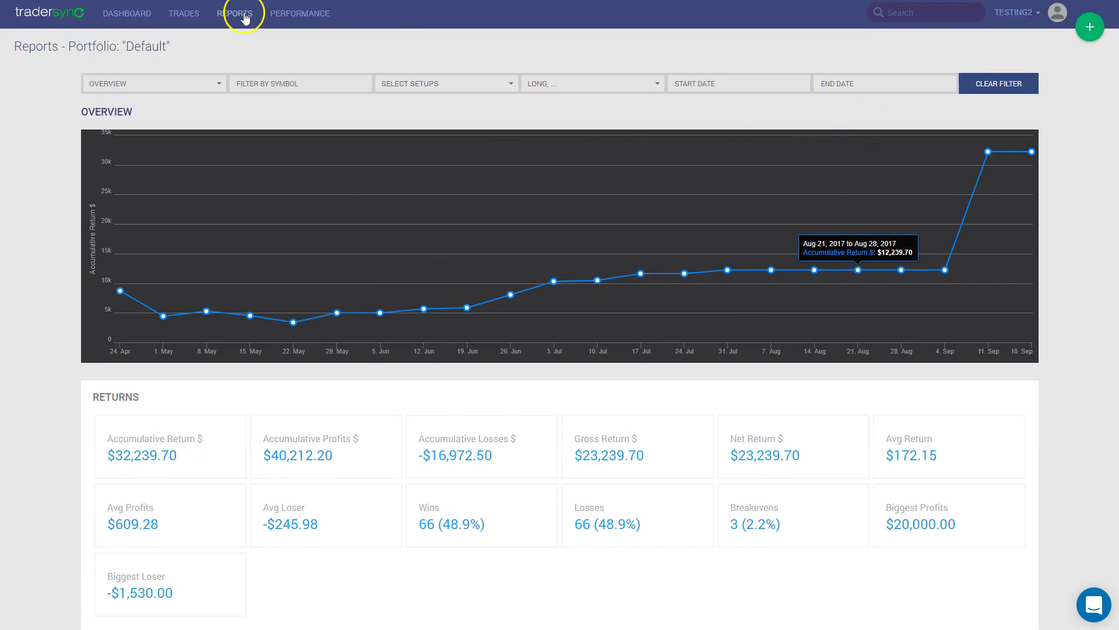
List Default's trades, with the September APPL win above the July–August trades.
{"action": "left_click", "coordinate": [182, 11]}
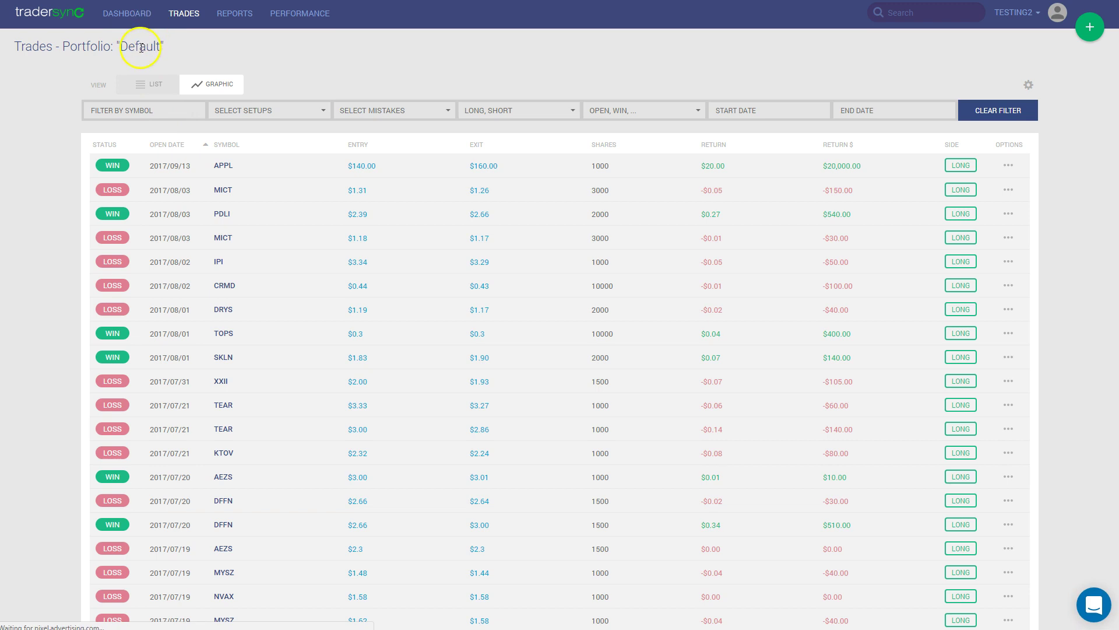
{"action": "double_click", "coordinate": [140, 45]}
{"action": "left_click", "coordinate": [228, 45]}
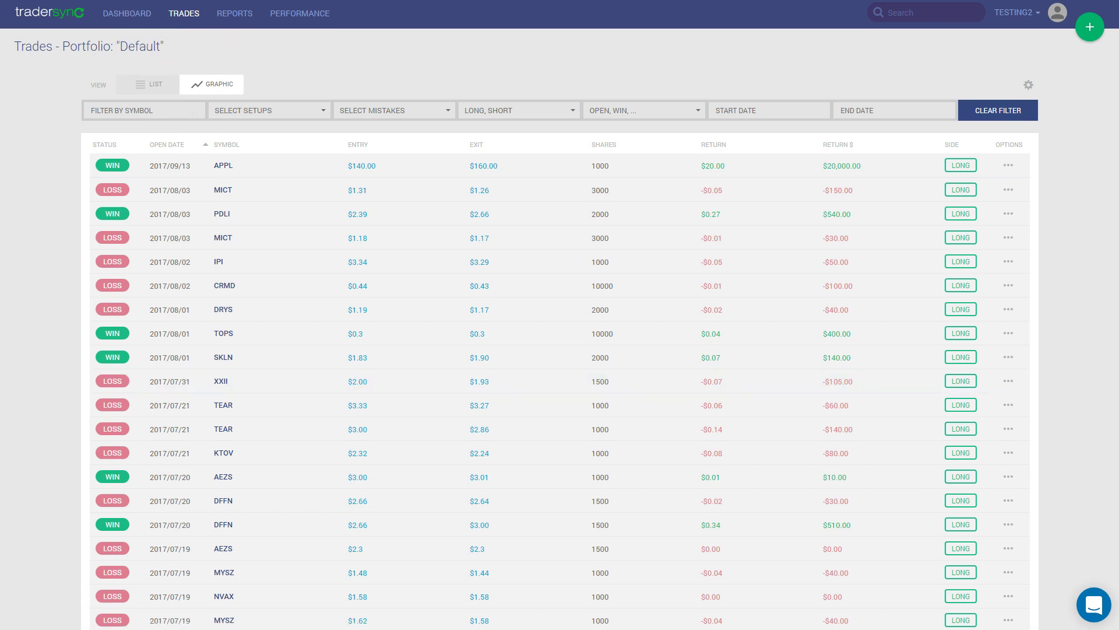